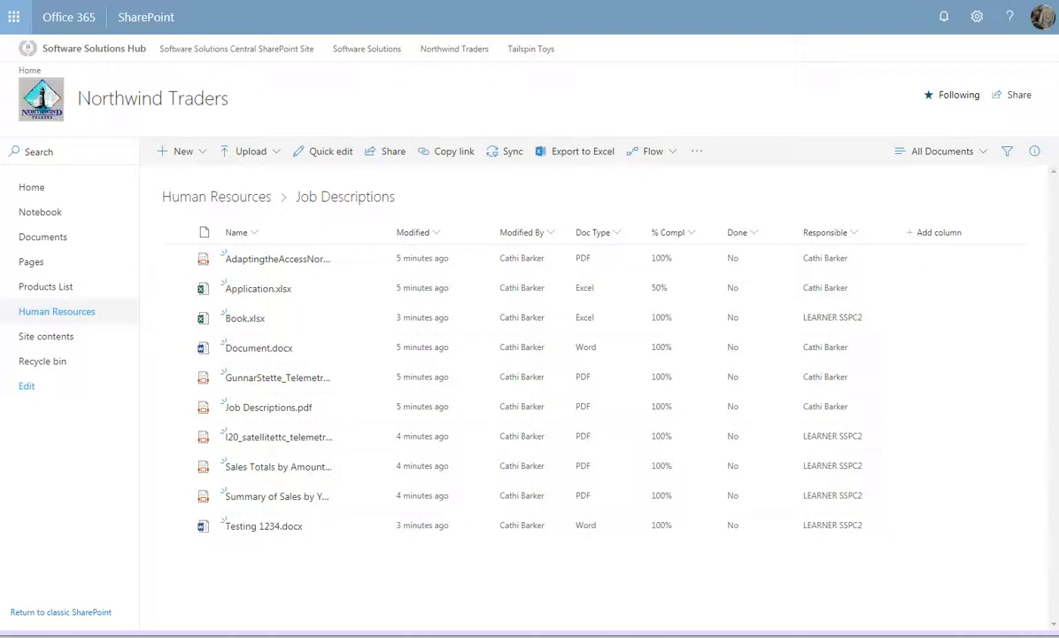
# Step: Open the Human Resources library's settings and change the Doc Type column's information type to Choice
pyautogui.click(930, 234)
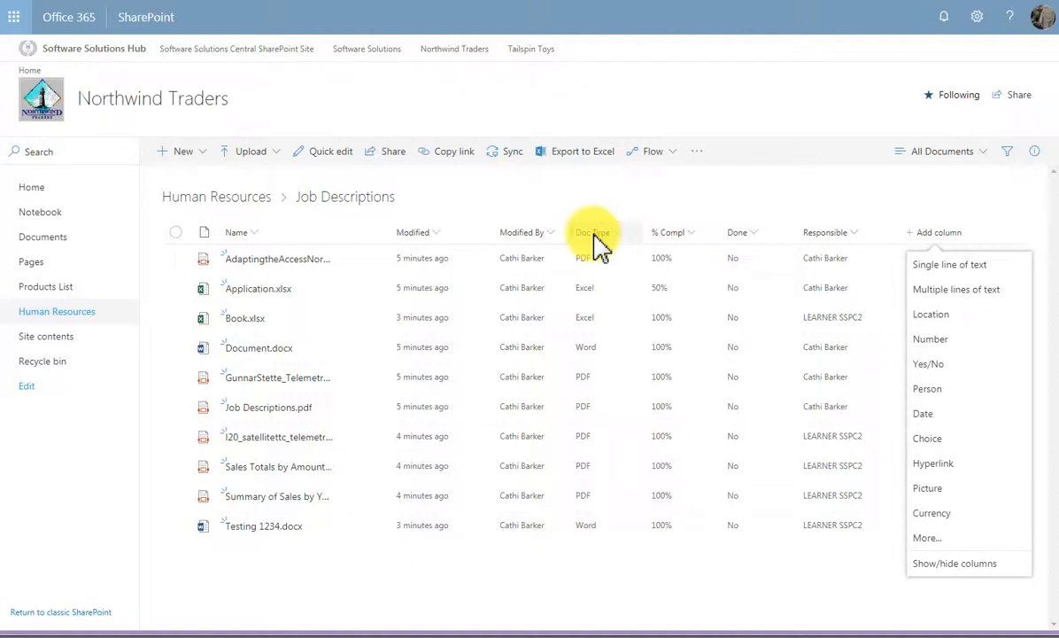
pyautogui.click(977, 20)
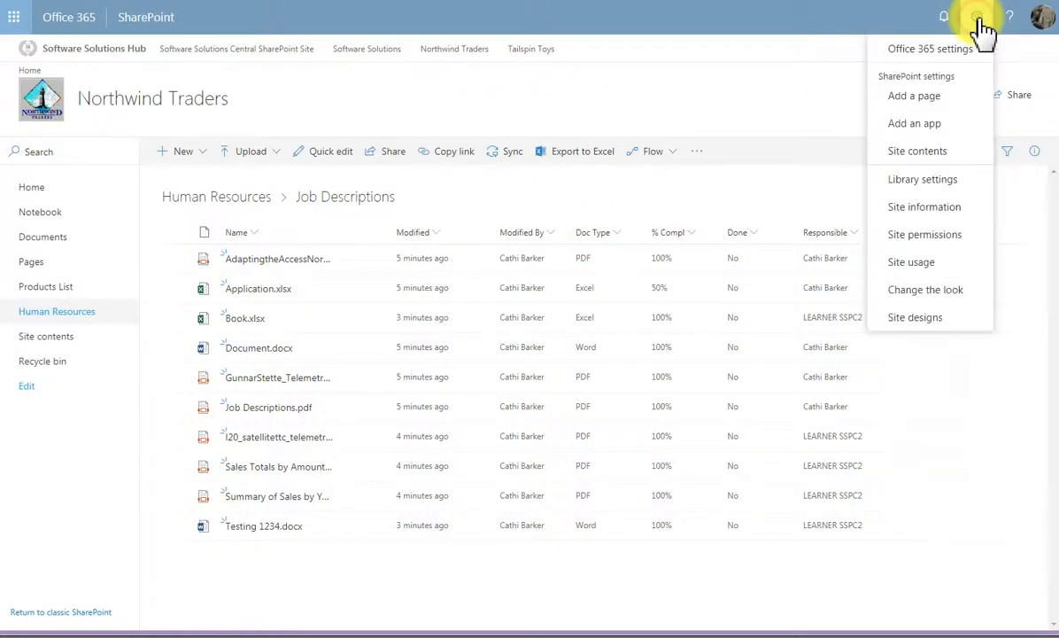
pyautogui.click(922, 182)
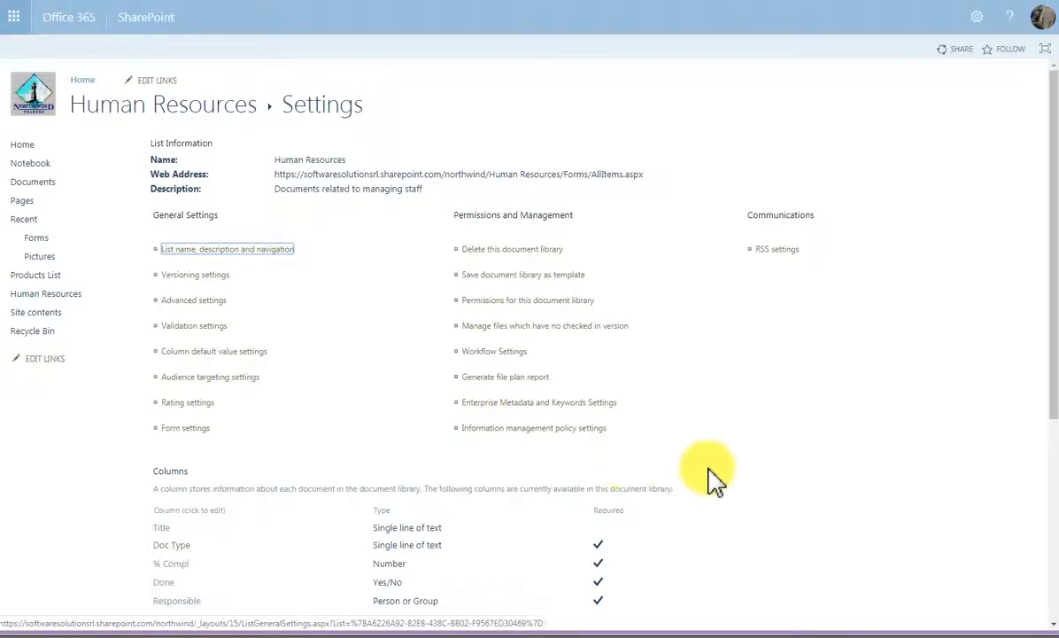
pyautogui.scroll(-3, 700, 474)
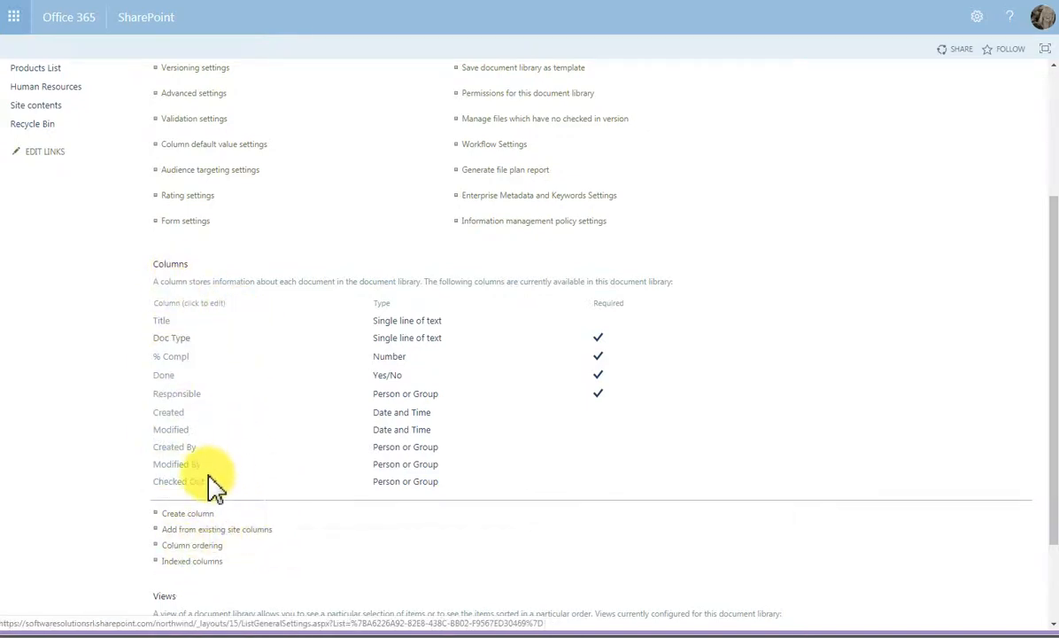
pyautogui.click(177, 350)
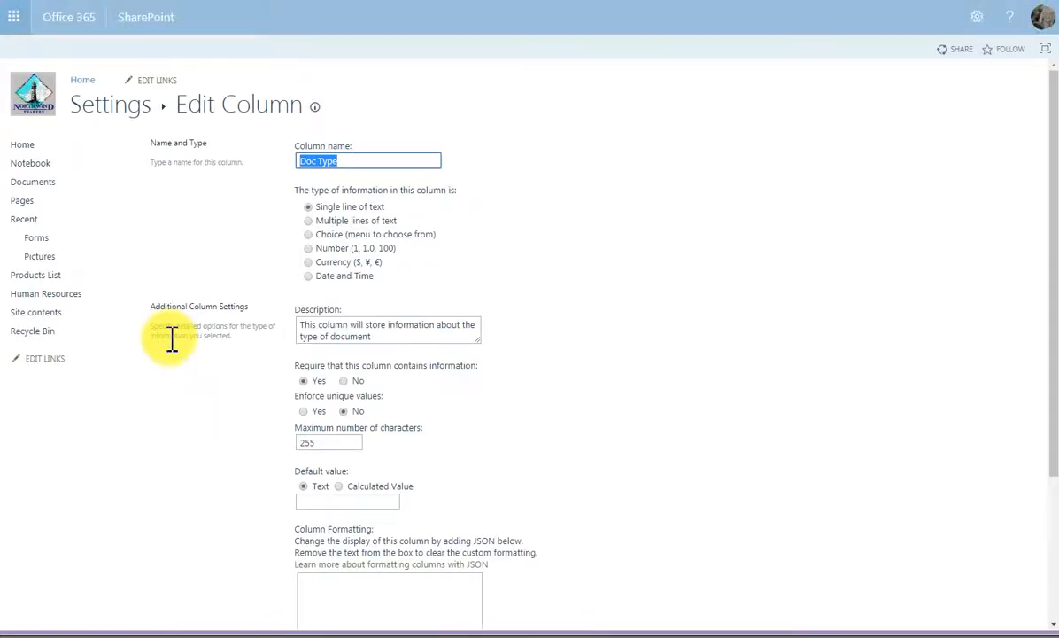
pyautogui.click(312, 234)
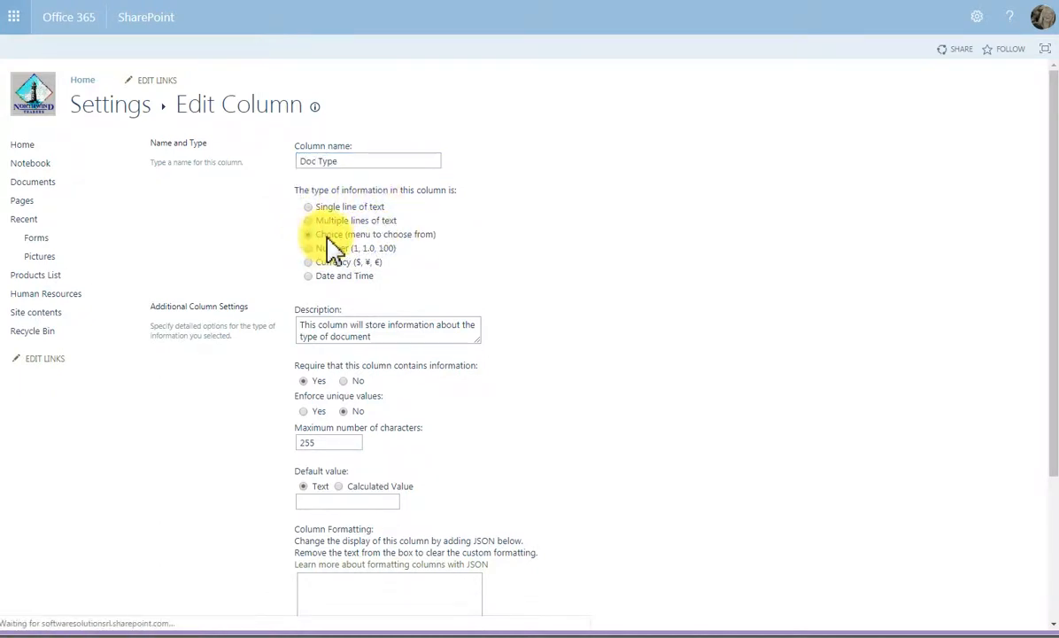
# Step: Replace the placeholder choices with Excel, PDF and Word, keeping the column required
pyautogui.scroll(-3, 536, 399)
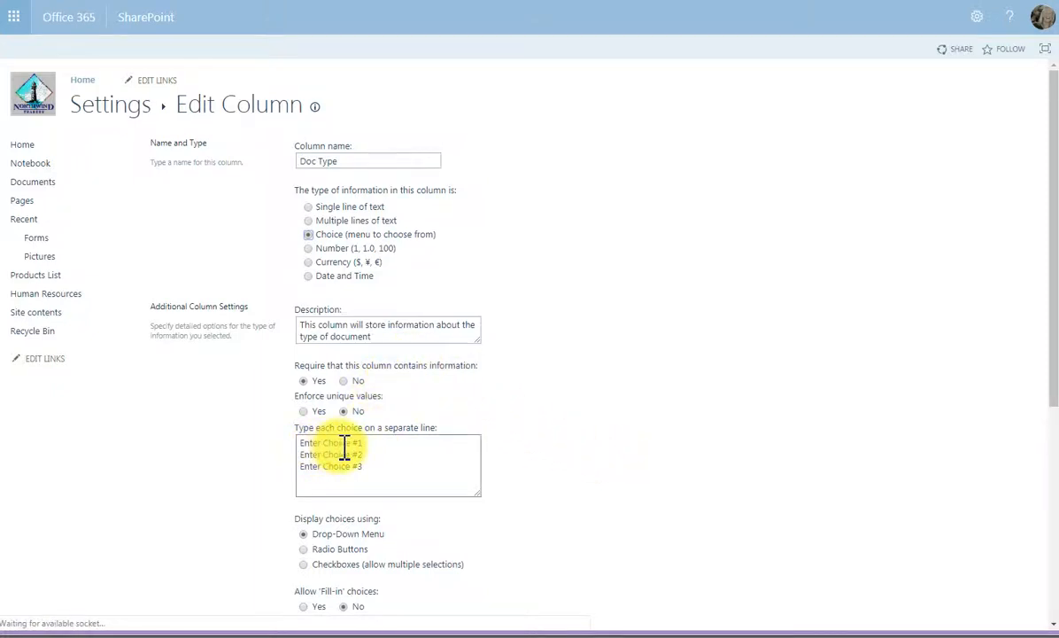
pyautogui.moveTo(363, 442); pyautogui.dragTo(296, 445)
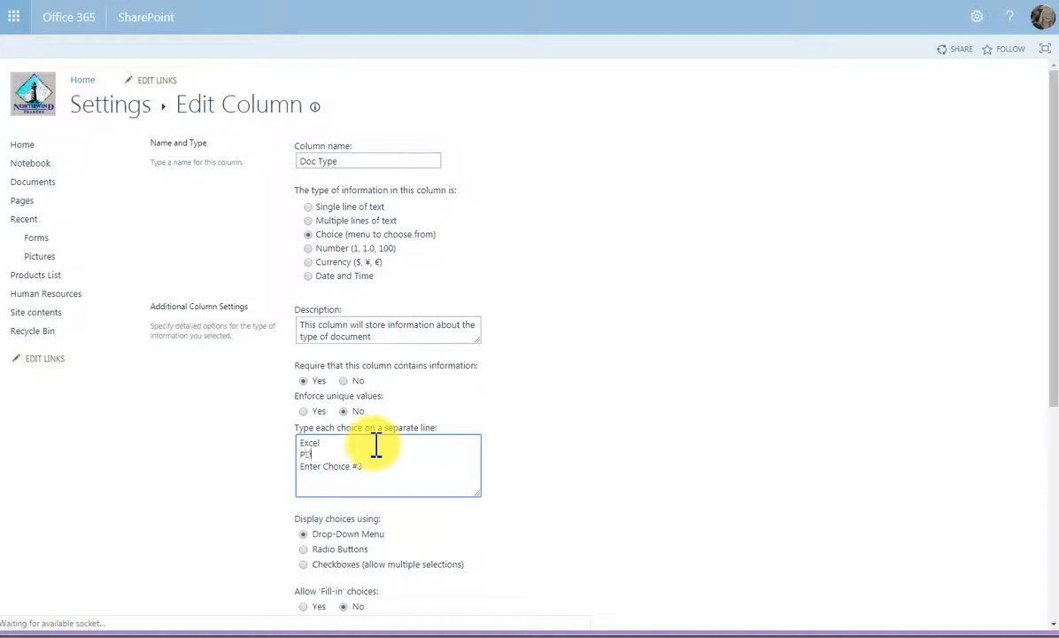
pyautogui.press('Down')
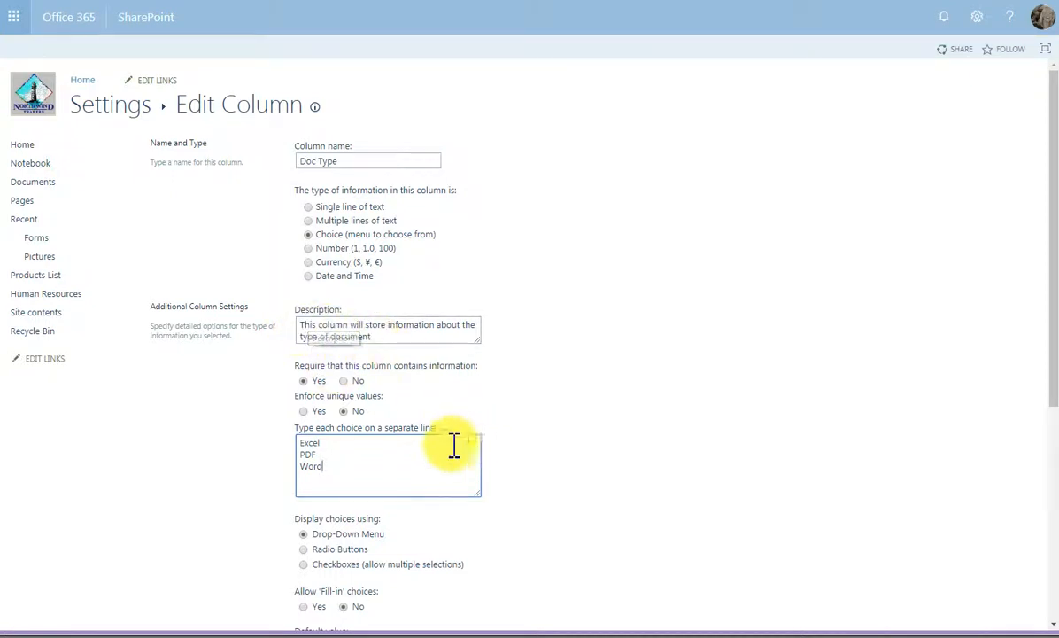
pyautogui.click(304, 380)
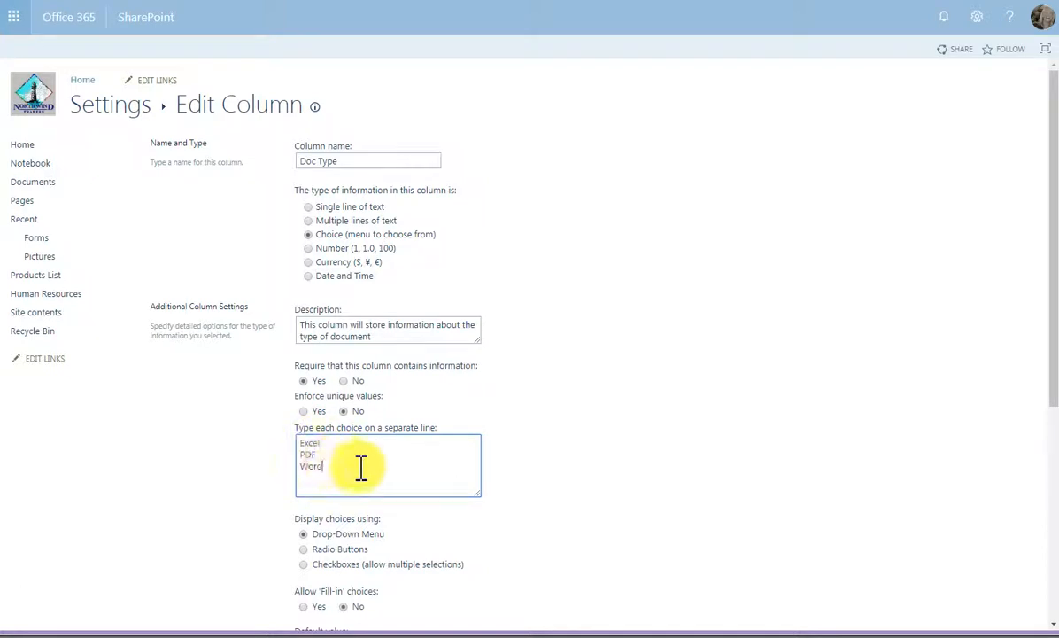
# Step: Clear the Doc Type column's default value and save the column changes
pyautogui.scroll(-3, 571, 529)
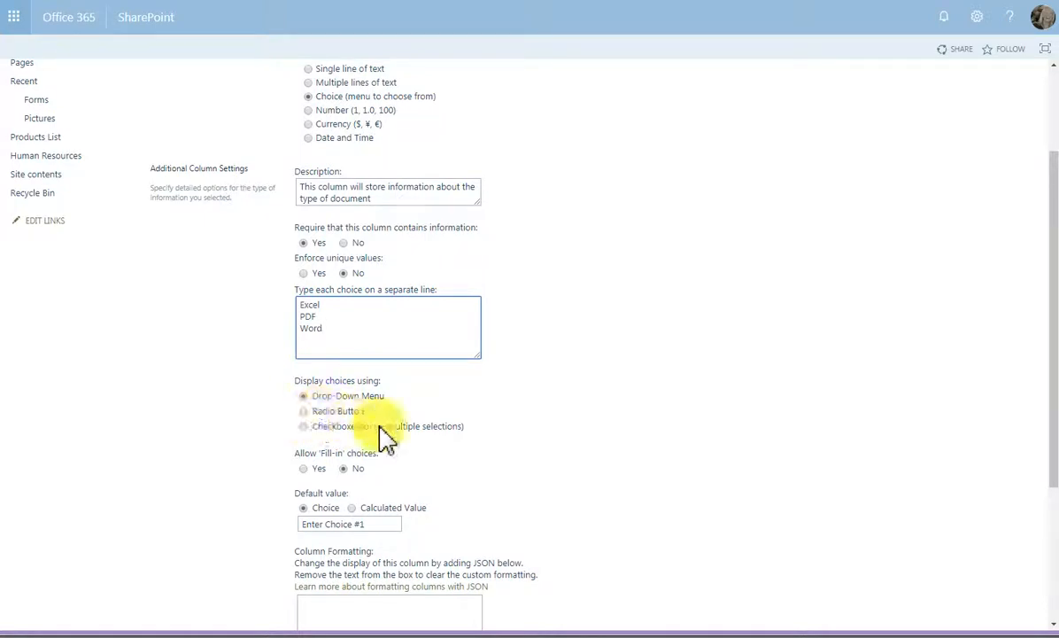
pyautogui.scroll(-3, 578, 481)
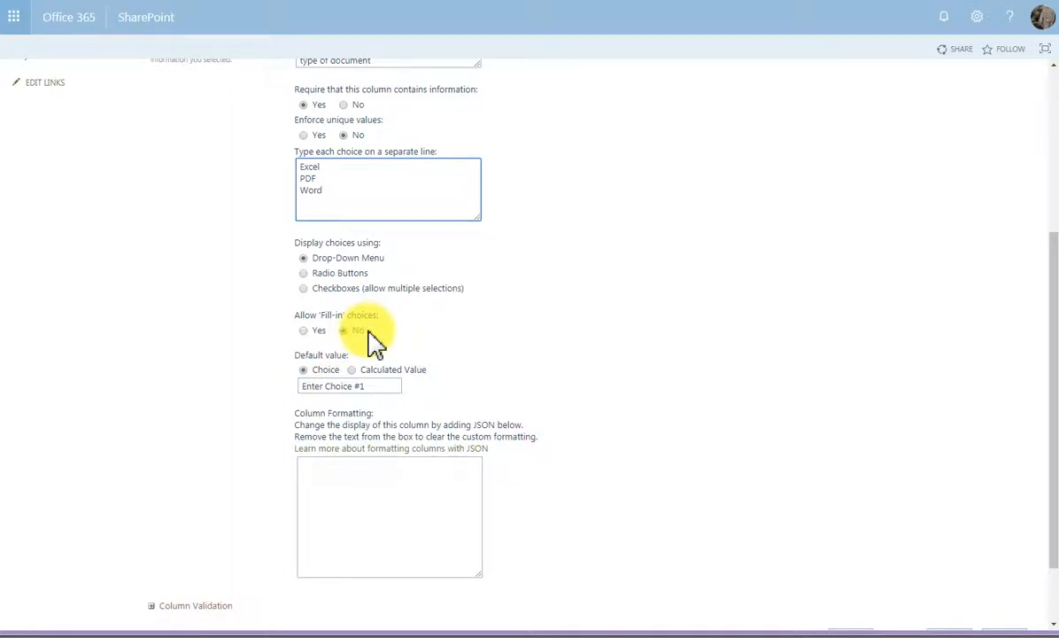
pyautogui.click(372, 386)
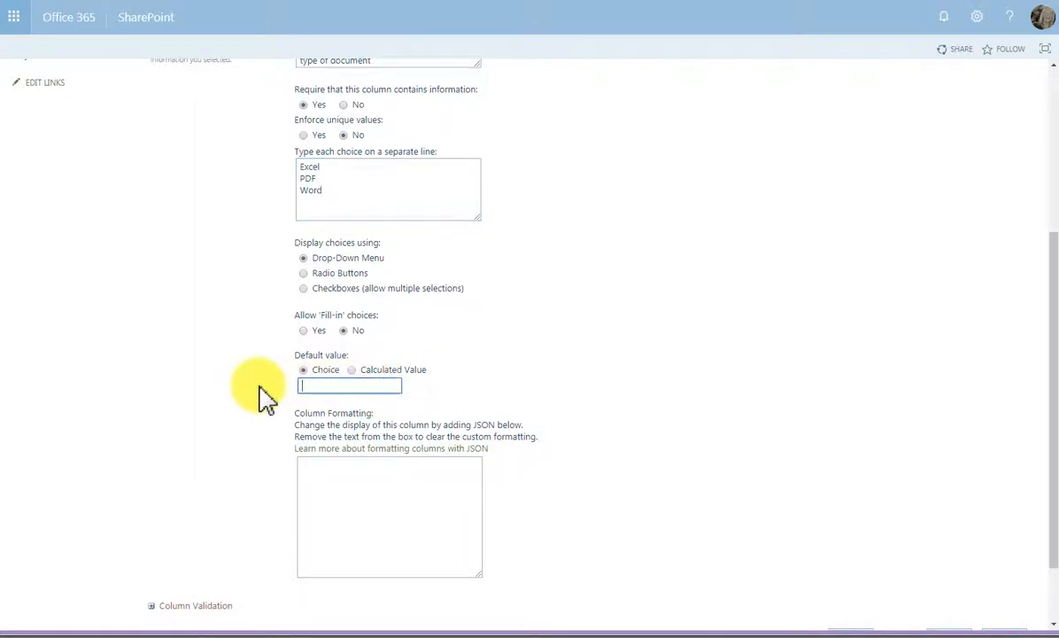
pyautogui.click(785, 419)
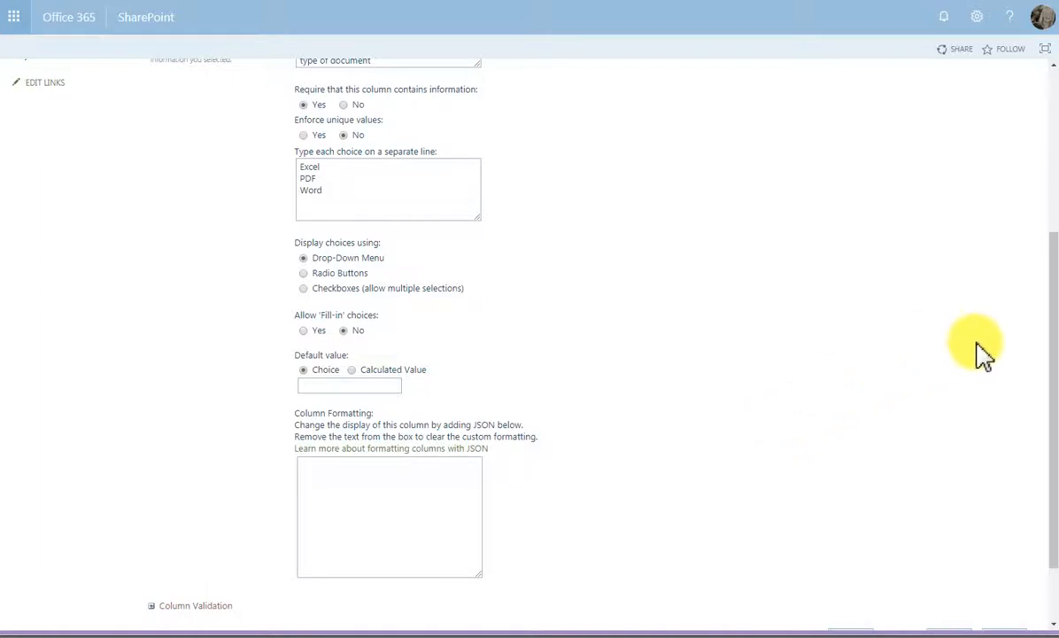
pyautogui.moveTo(1050, 377); pyautogui.dragTo(1054, 456)
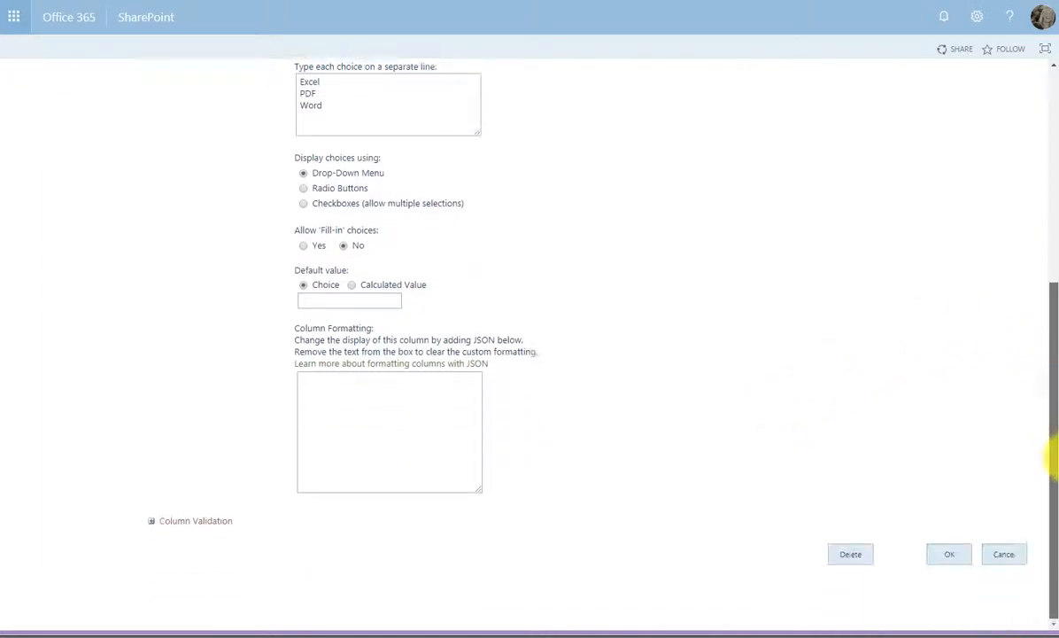
pyautogui.click(953, 556)
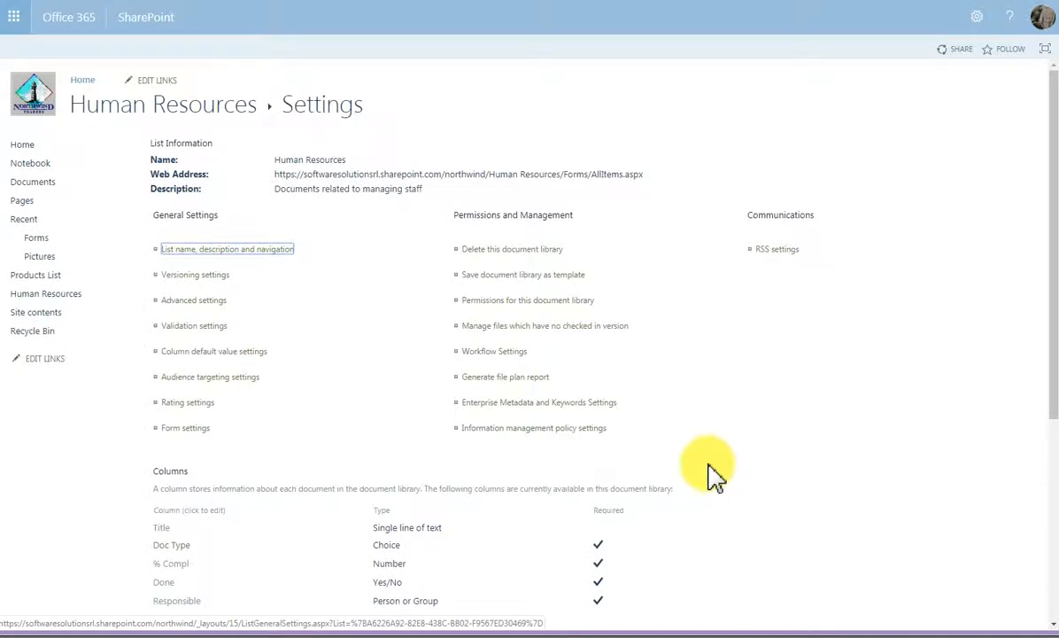
# Step: In the Job Descriptions folder, check the Doc Type choices in the first PDF's properties, then close the details and deselect the file
pyautogui.click(58, 305)
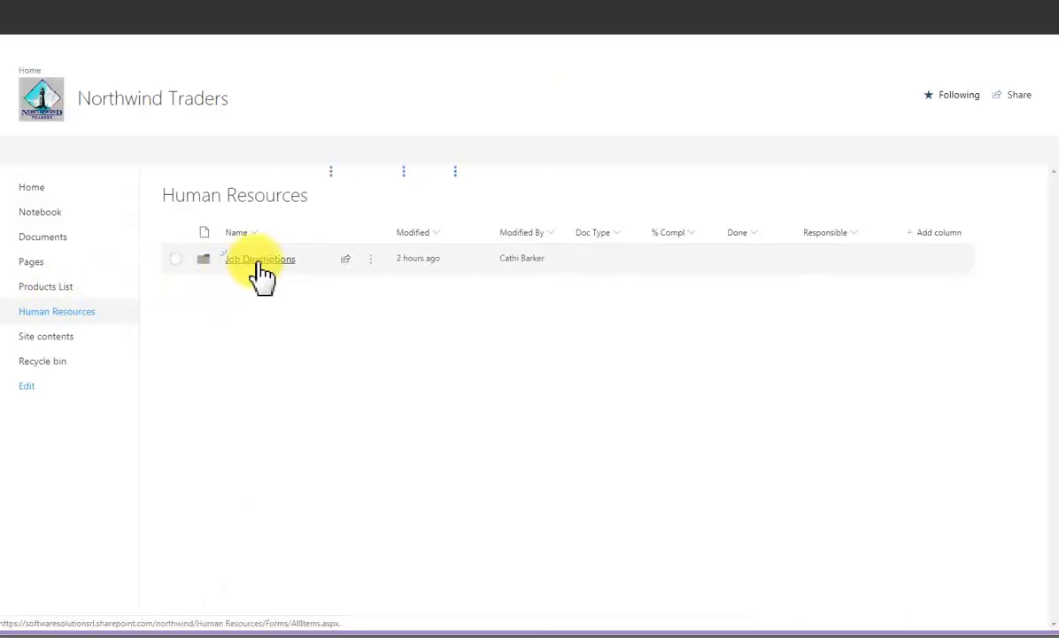
pyautogui.click(261, 262)
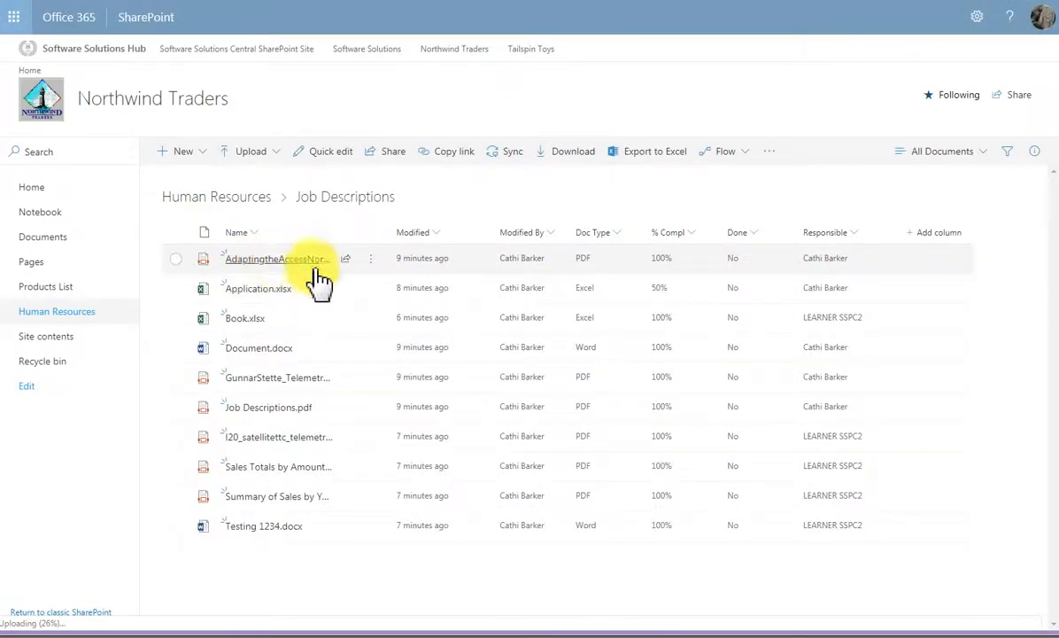
pyautogui.click(589, 266)
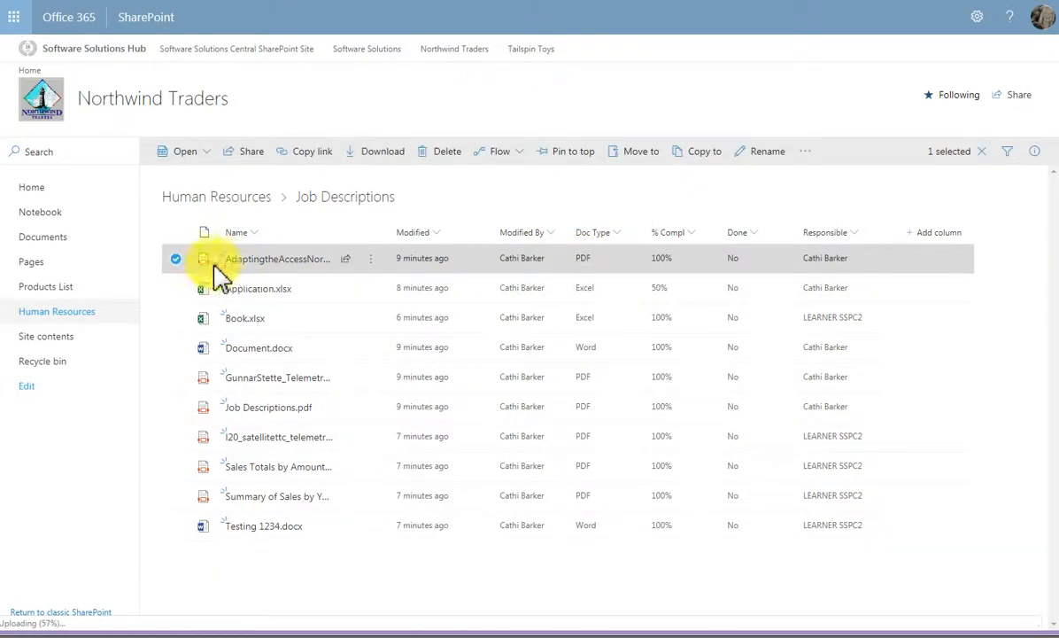
pyautogui.moveTo(236, 270)
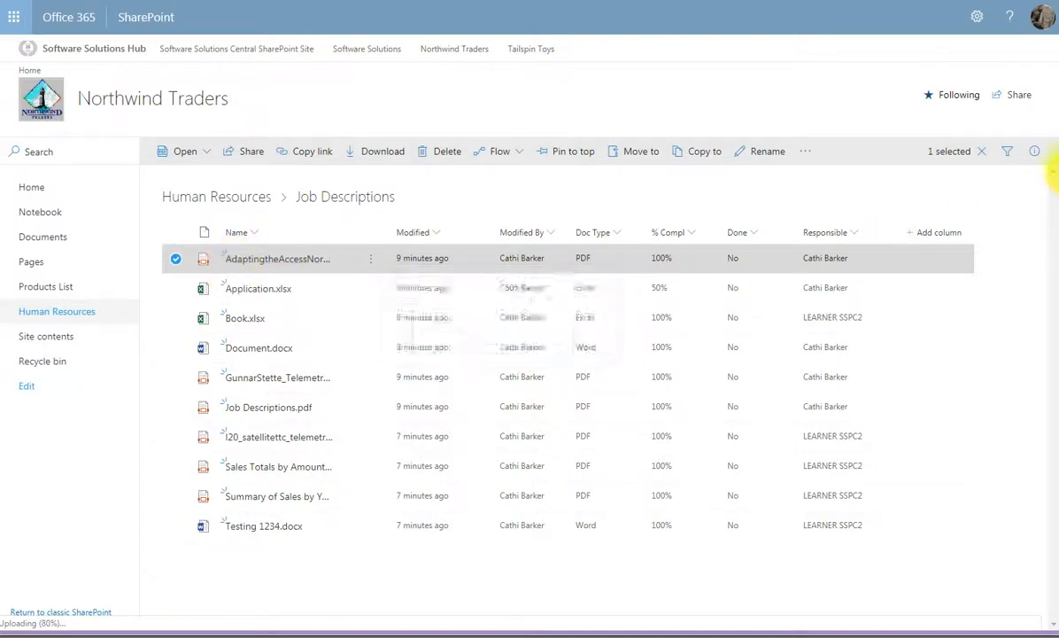
pyautogui.click(1034, 153)
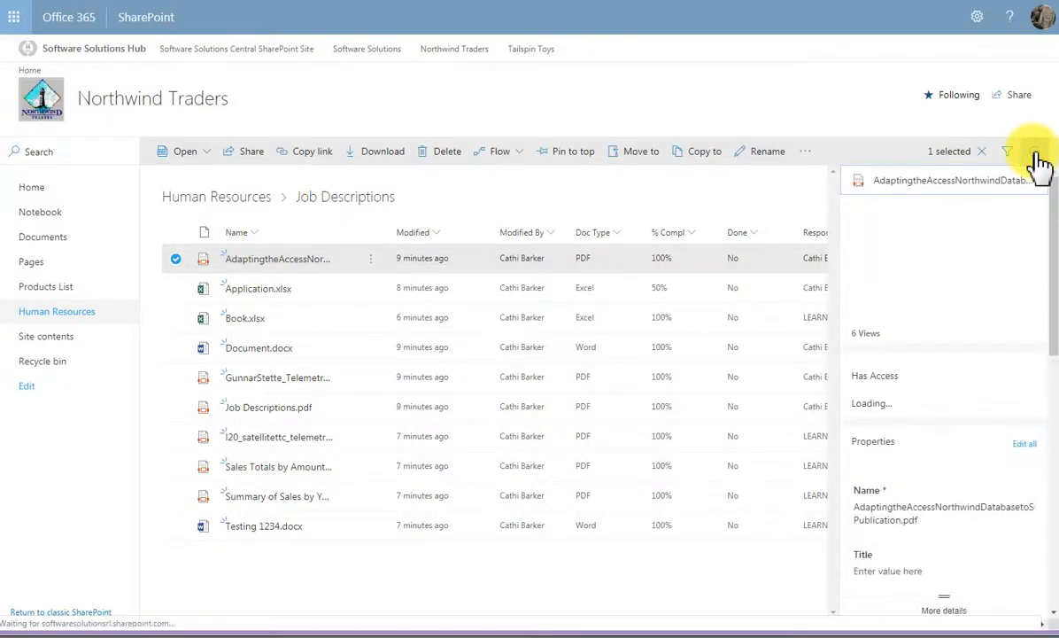
pyautogui.moveTo(1053, 268); pyautogui.dragTo(1050, 378)
pyautogui.click(903, 361)
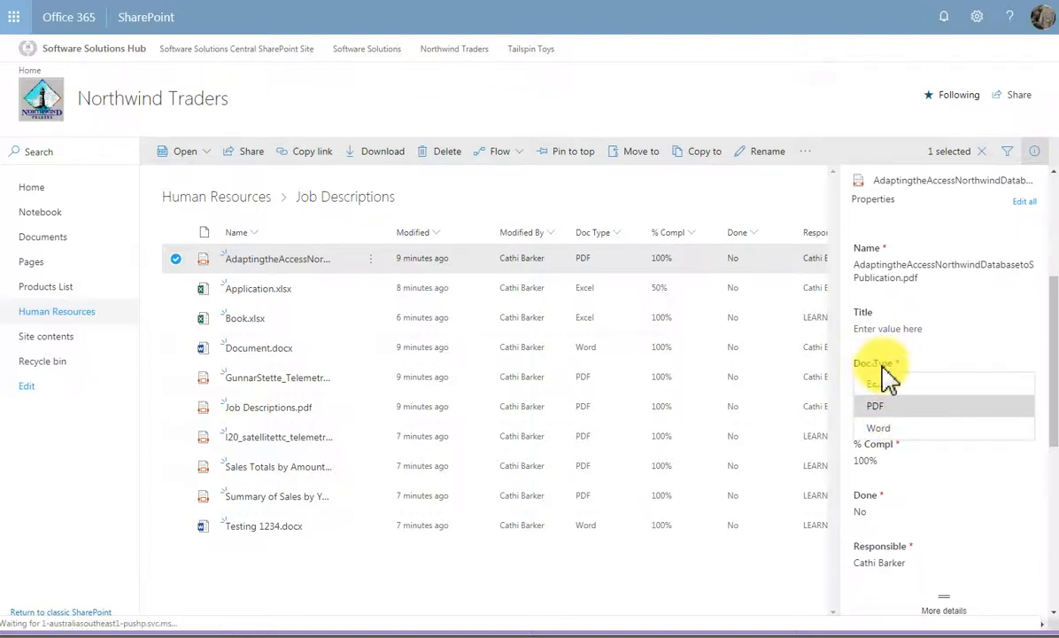
pyautogui.click(1035, 151)
pyautogui.click(961, 151)
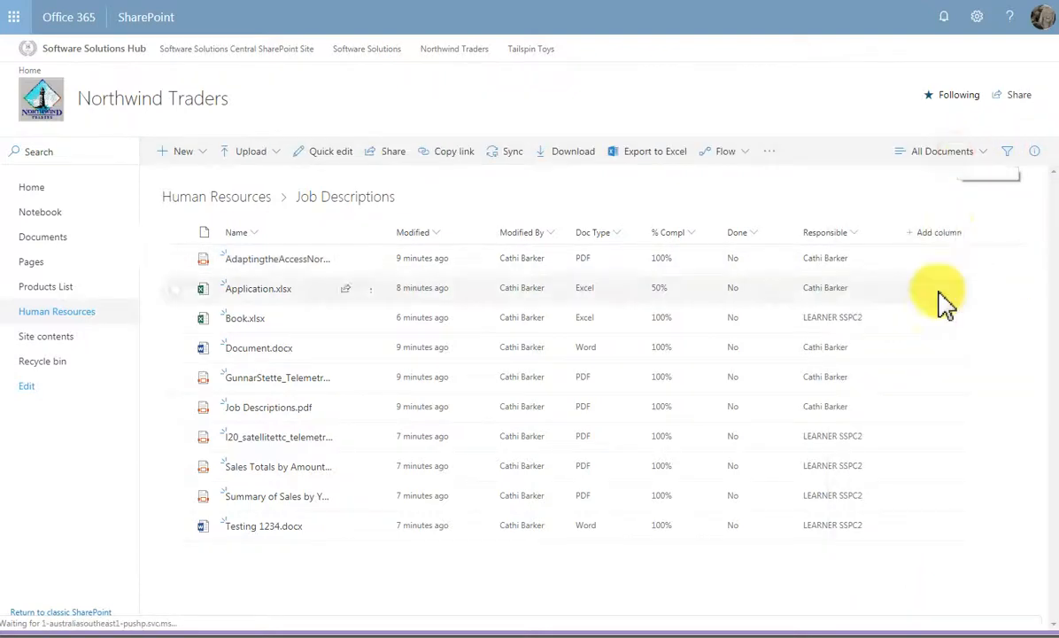
# Step: Set the library's Doc Type column to display its choices using Radio Buttons and save the column
pyautogui.click(979, 23)
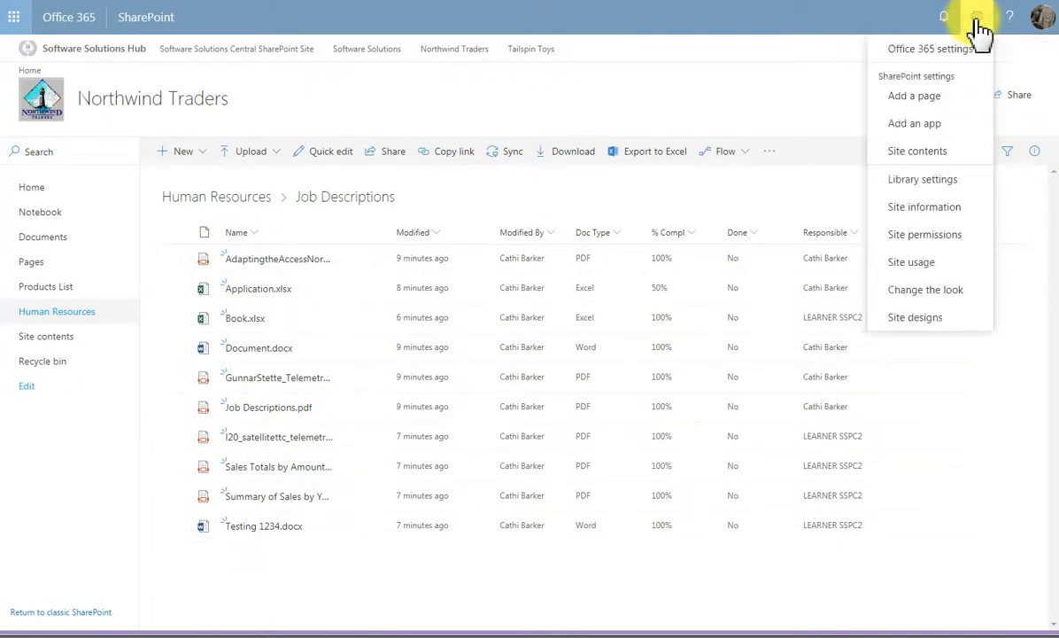
pyautogui.click(928, 182)
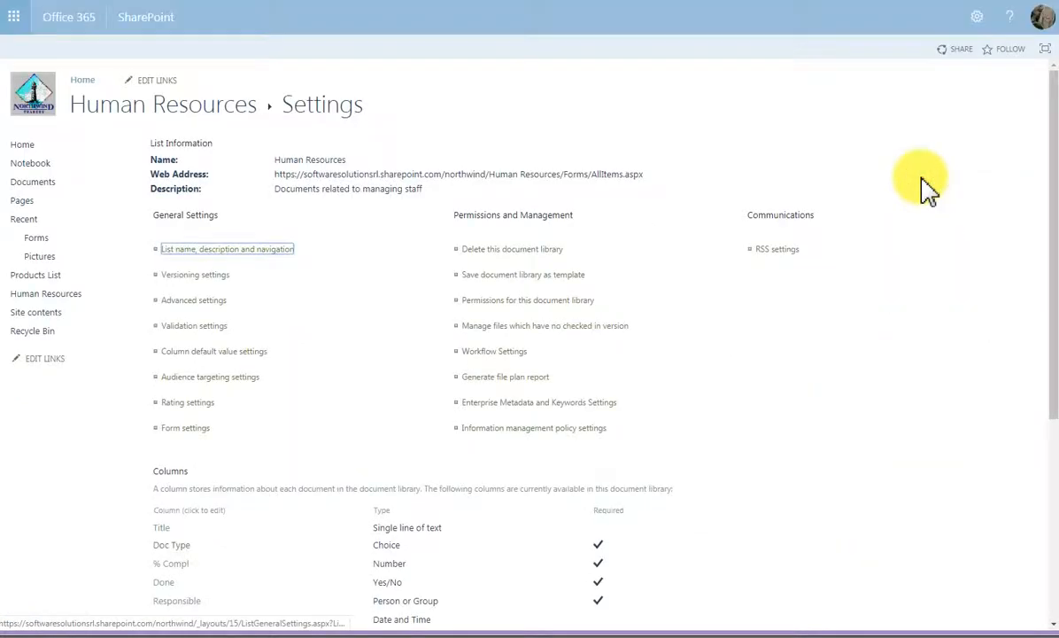
pyautogui.scroll(-3, 239, 580)
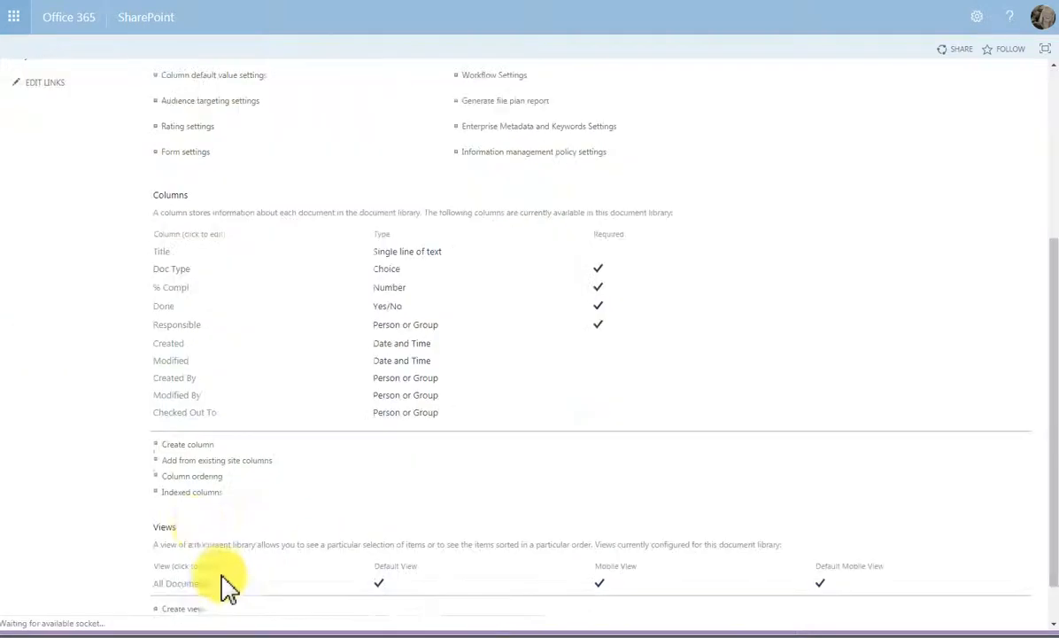
pyautogui.click(171, 271)
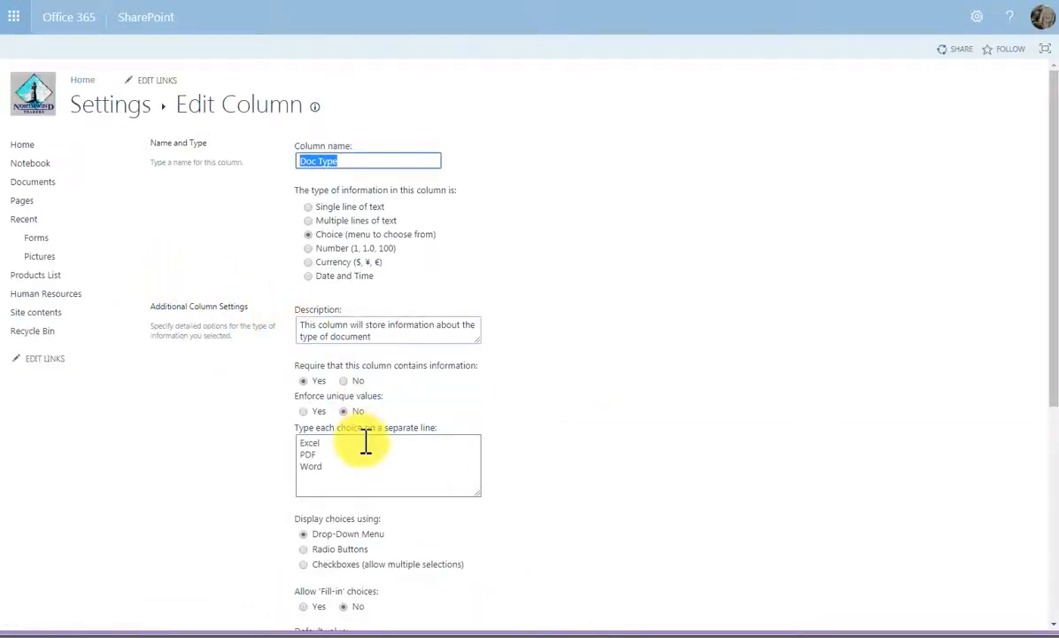
pyautogui.scroll(-3, 562, 474)
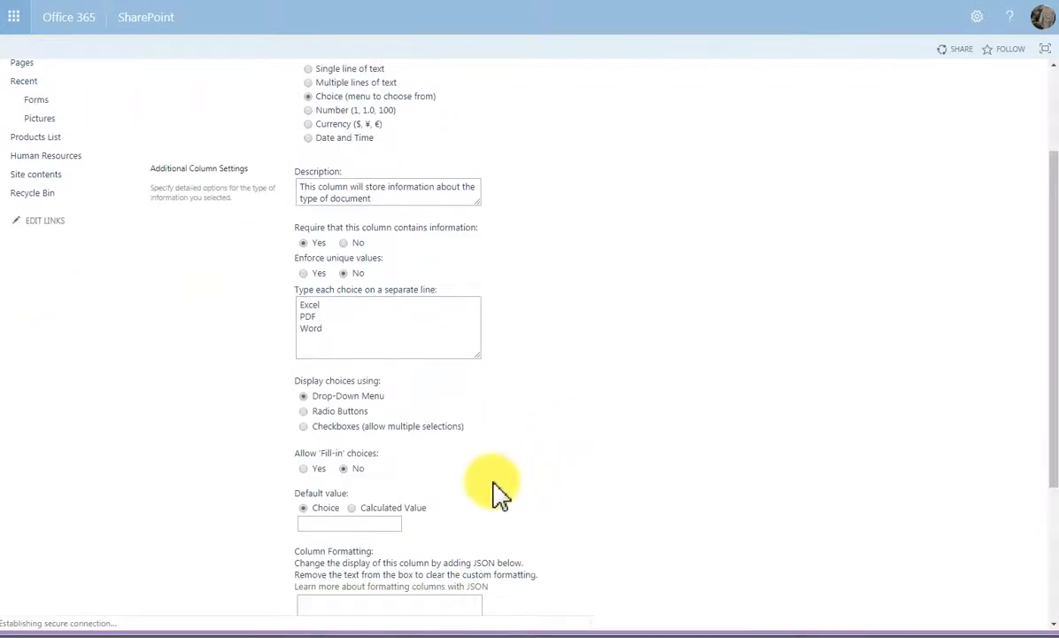
pyautogui.click(306, 412)
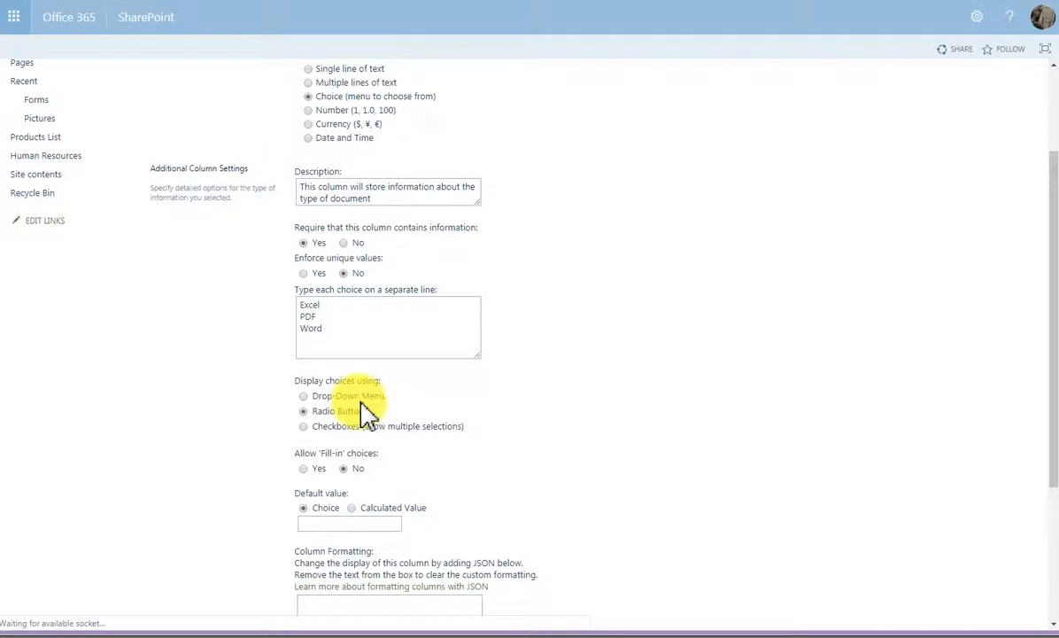
pyautogui.scroll(-5, 724, 496)
pyautogui.click(947, 555)
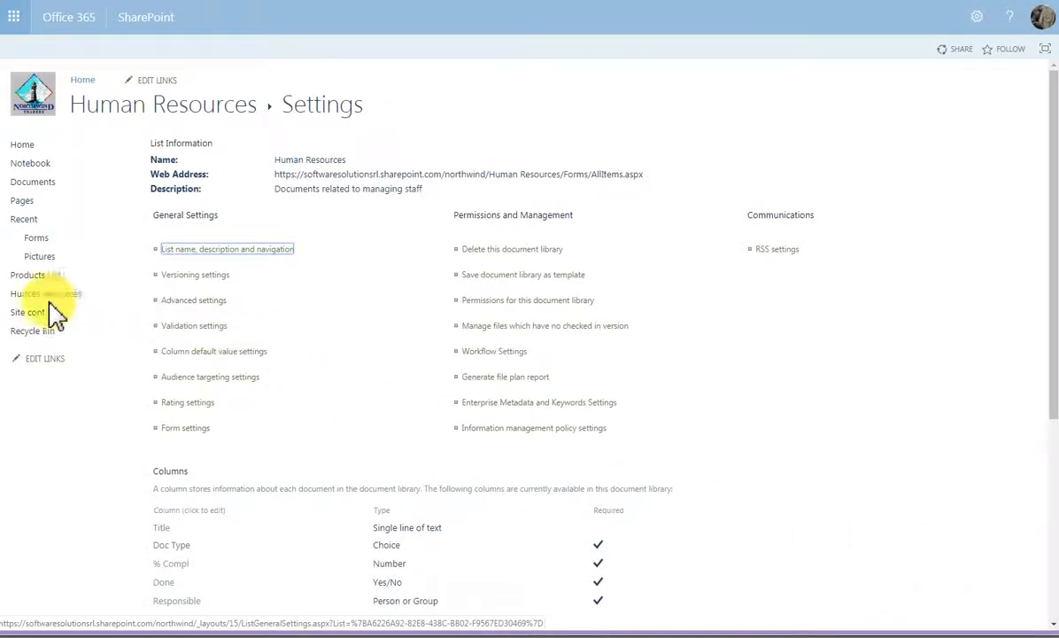
# Step: Return to the Job Descriptions folder and examine how the first PDF's properties present the Doc Type choices for editing
pyautogui.click(49, 294)
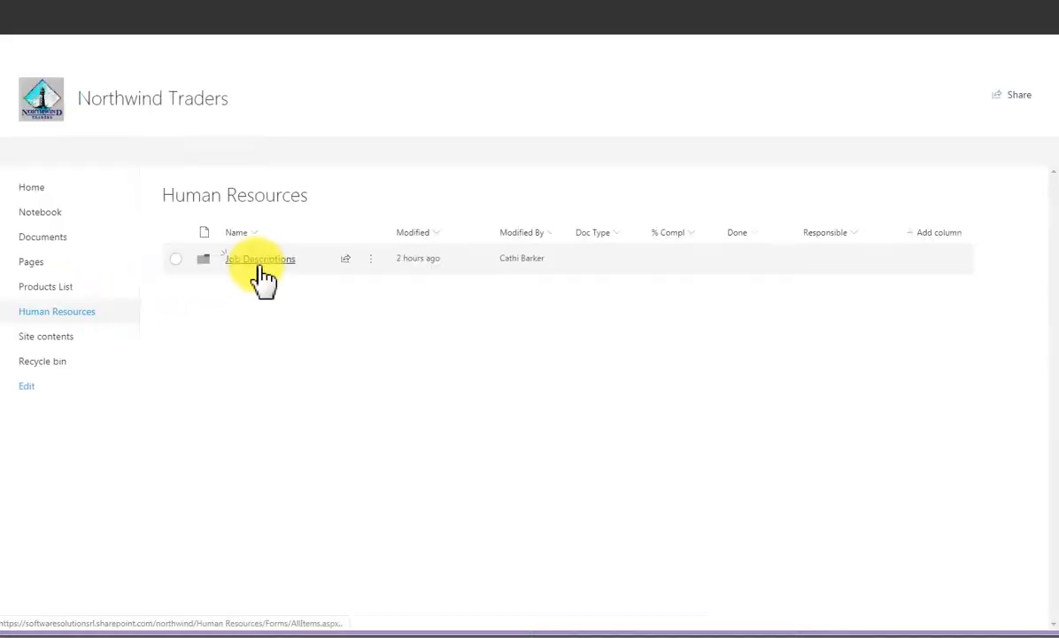
pyautogui.click(246, 260)
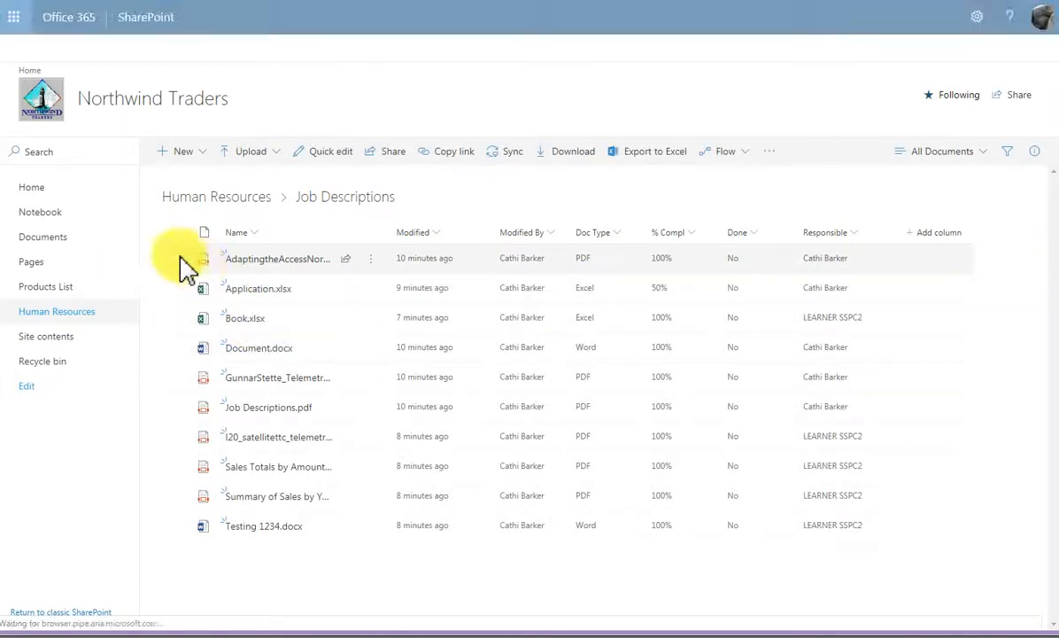
pyautogui.click(177, 259)
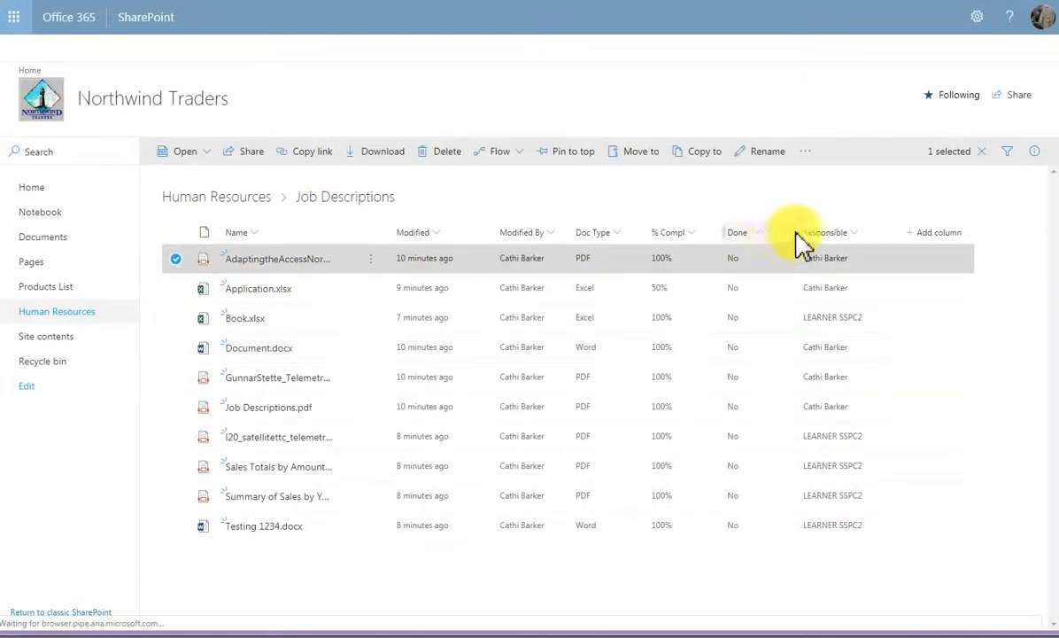
pyautogui.click(1036, 153)
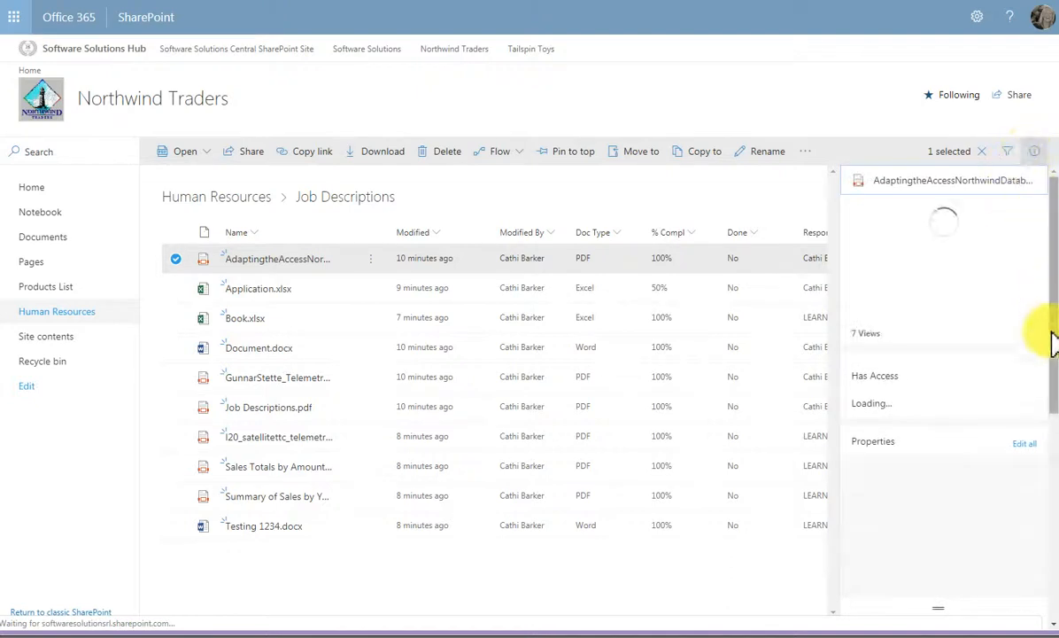
pyautogui.moveTo(1052, 354); pyautogui.dragTo(1053, 442)
pyautogui.click(885, 404)
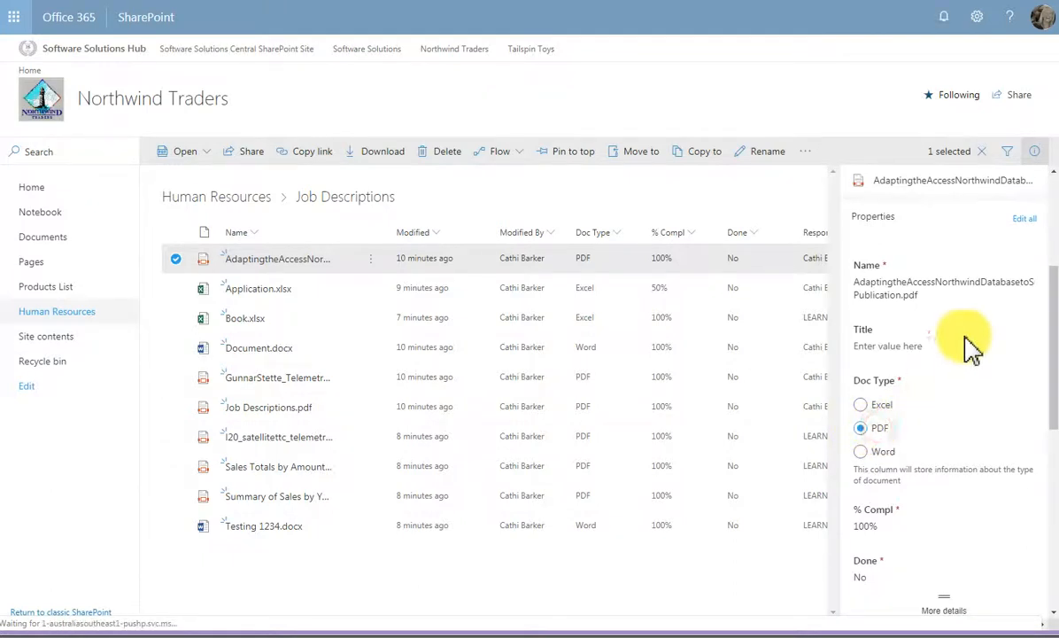
# Step: Close the PDF's details and deselect it, and view the settings for creating a Choice column without saving one
pyautogui.click(1036, 153)
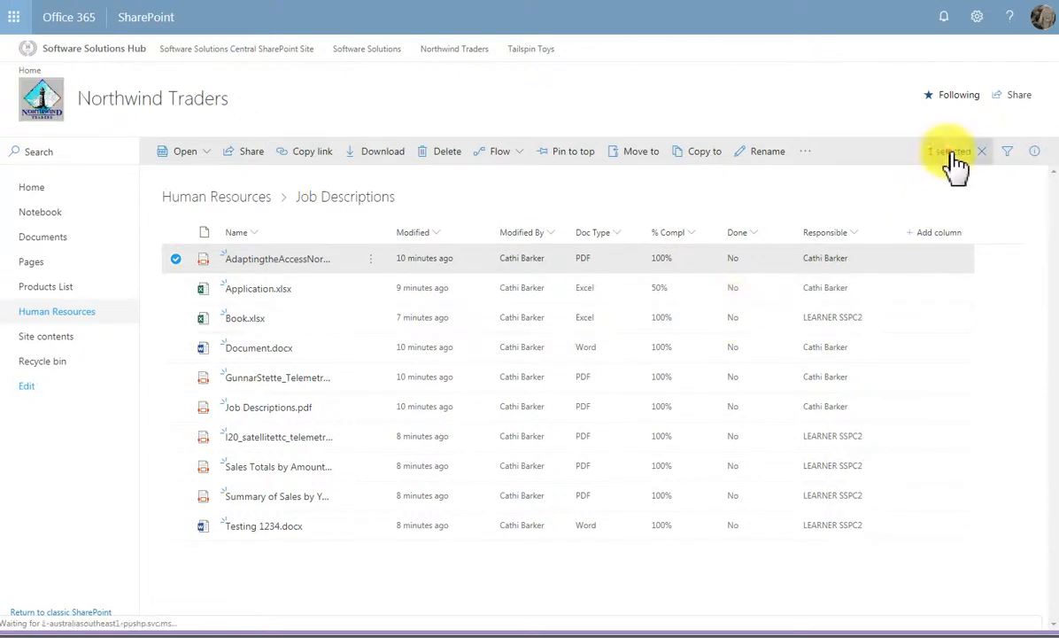
pyautogui.click(981, 152)
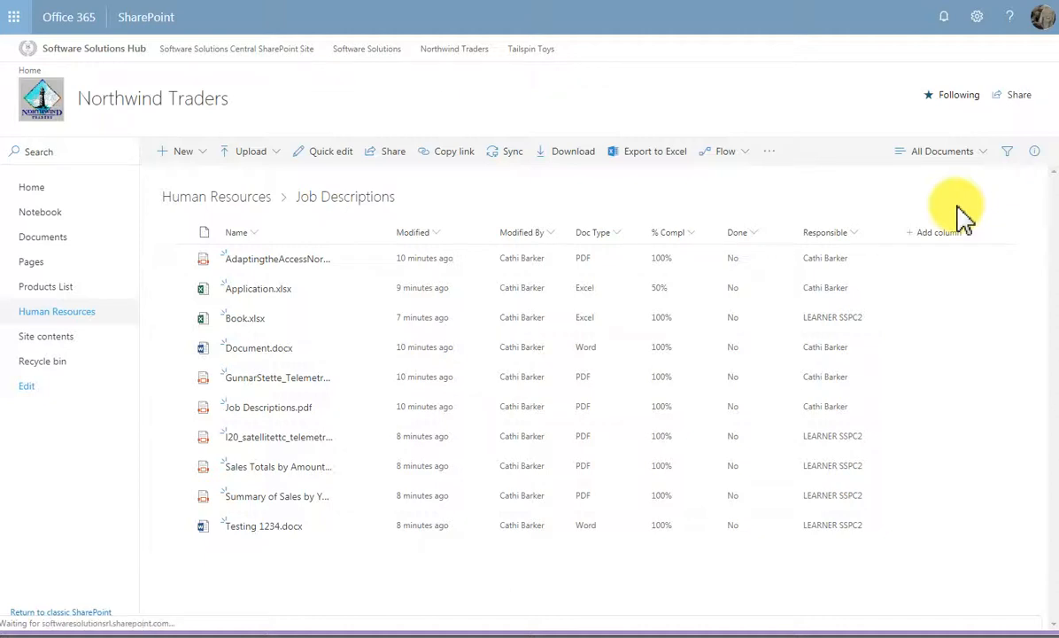
pyautogui.click(944, 234)
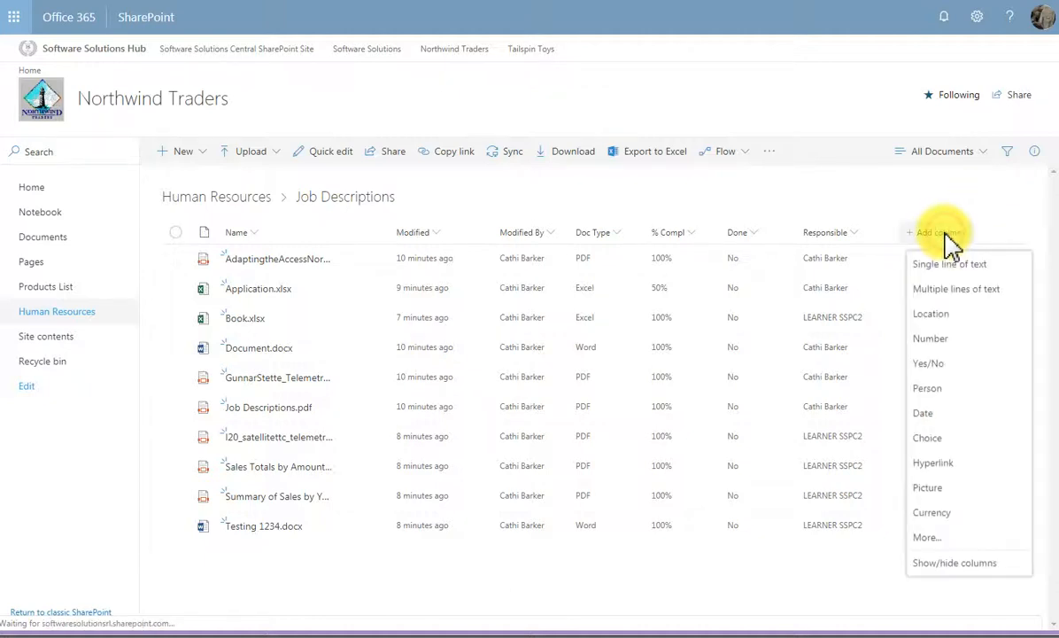
pyautogui.click(940, 439)
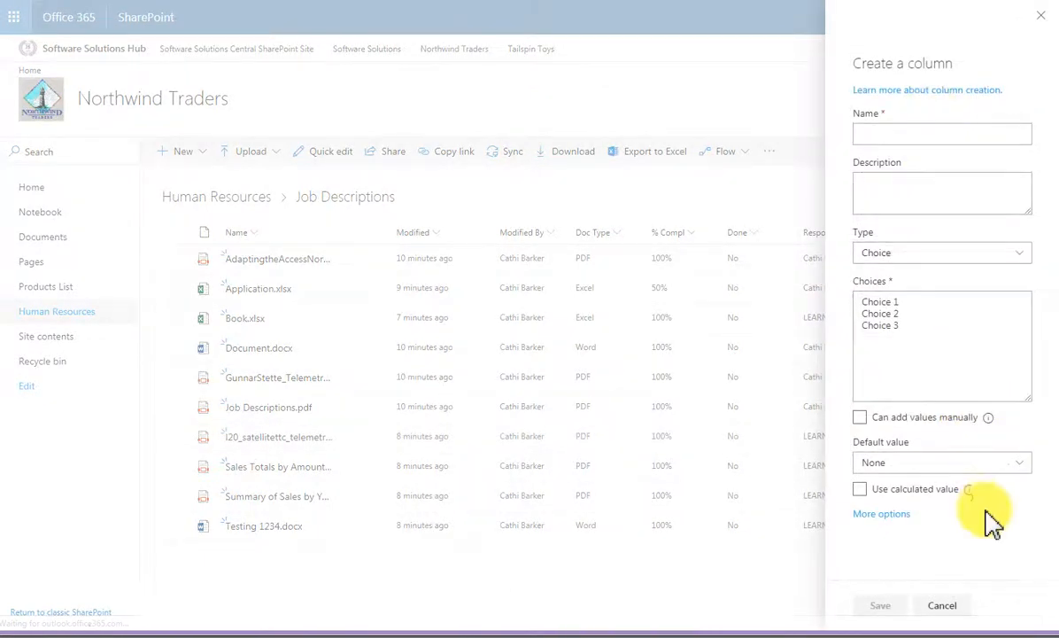
pyautogui.click(1043, 21)
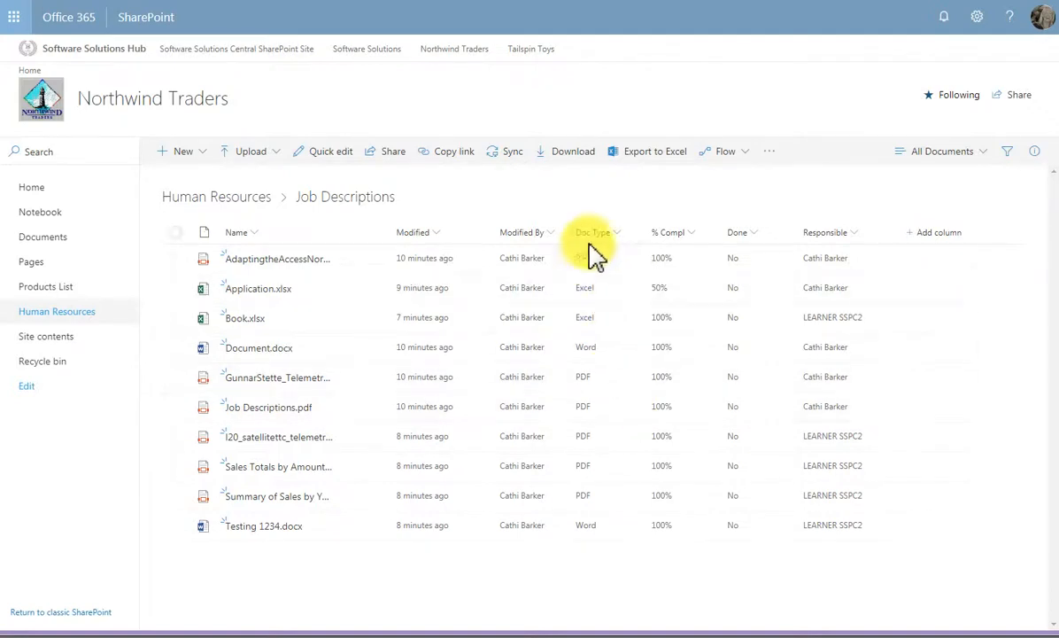
# Step: From the Human Resources library settings, open the Doc Type column for editing and review its choice and display options
pyautogui.click(981, 23)
pyautogui.click(905, 183)
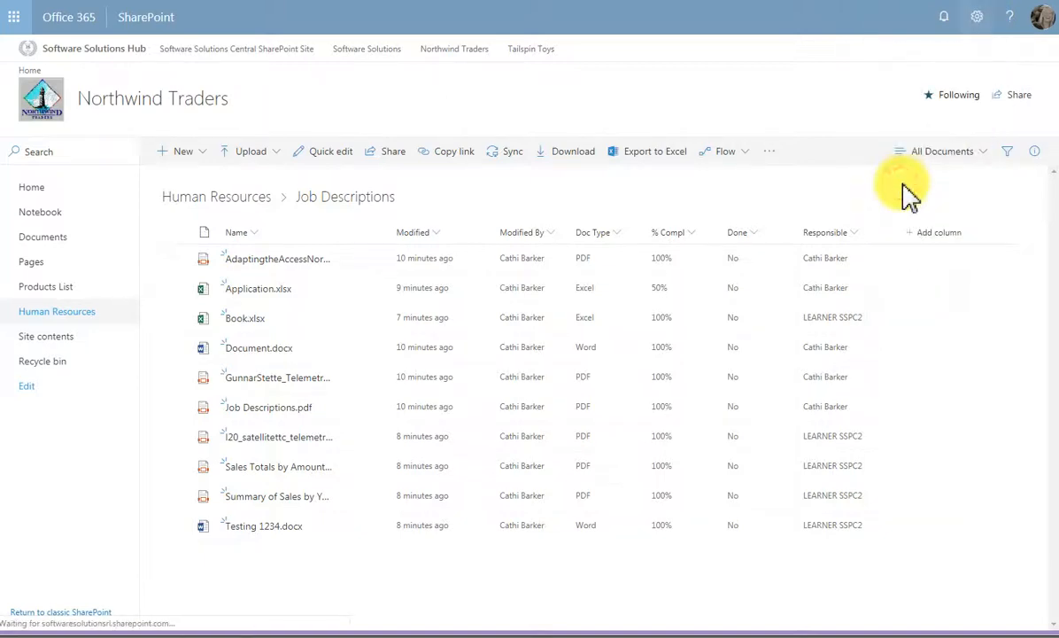
pyautogui.scroll(-2, 454, 456)
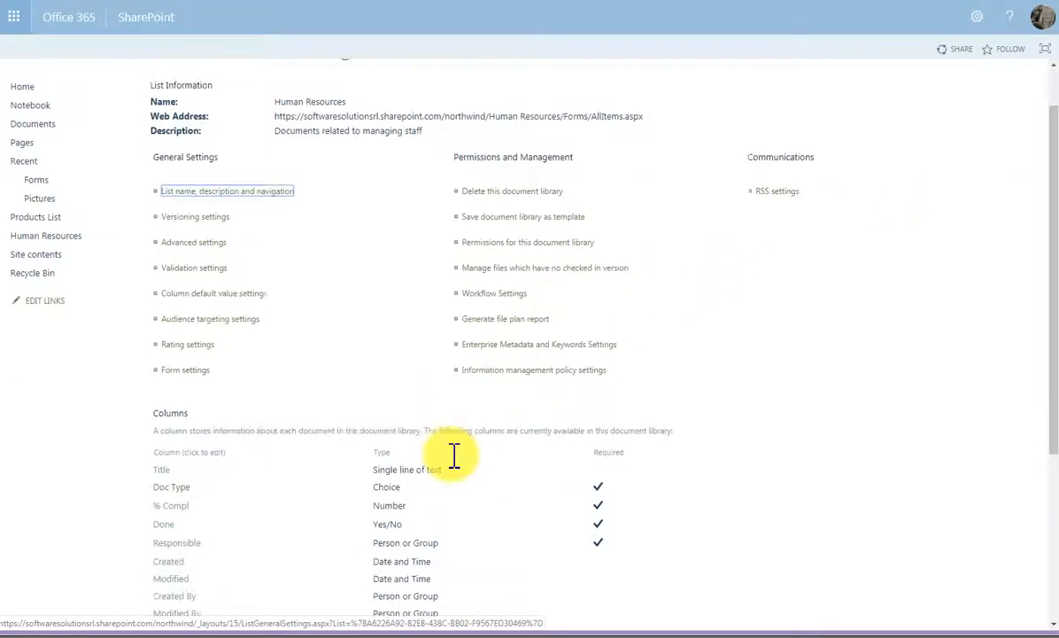
pyautogui.scroll(-1, 265, 505)
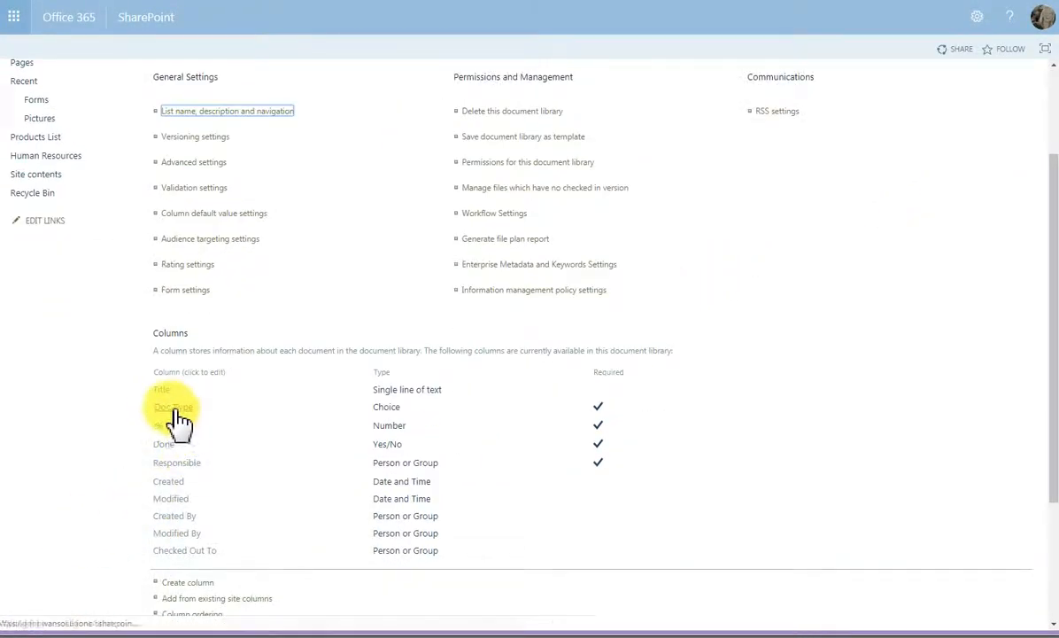
pyautogui.scroll(-1, 212, 434)
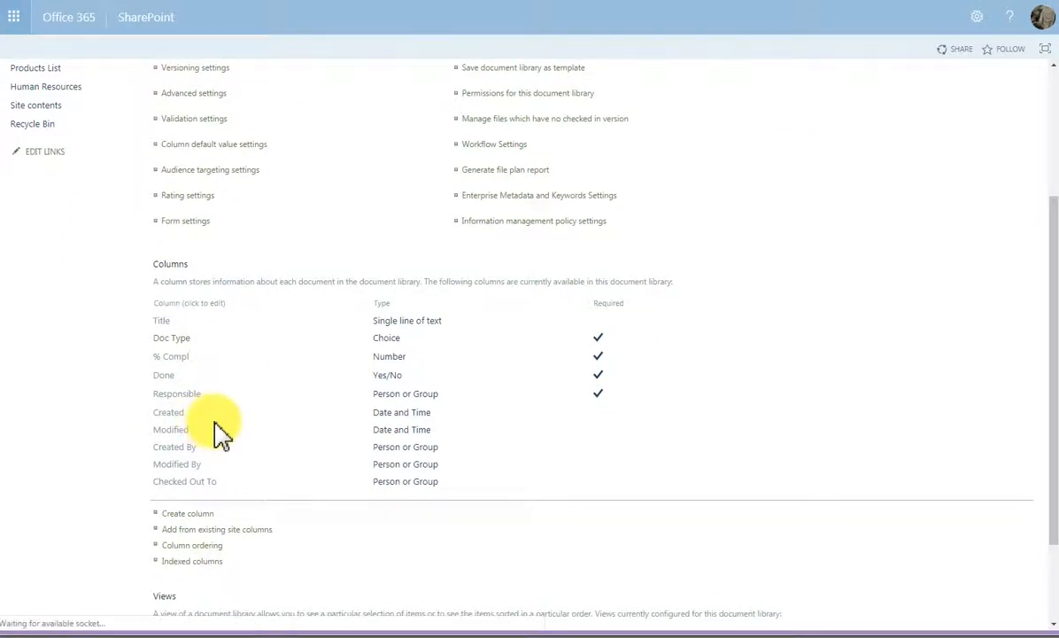
pyautogui.click(178, 339)
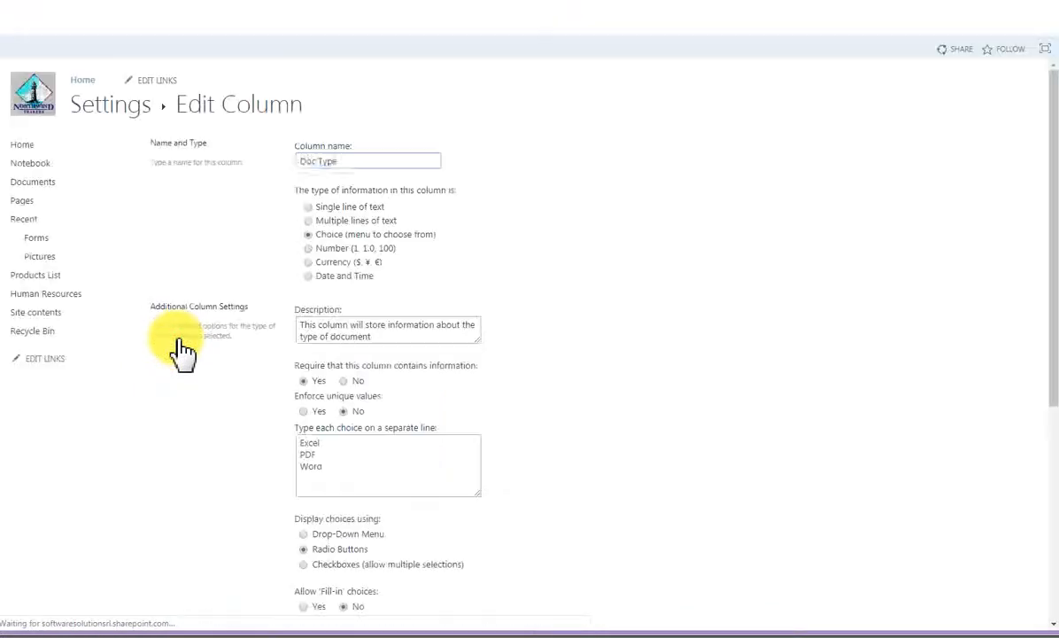
pyautogui.scroll(-4, 622, 458)
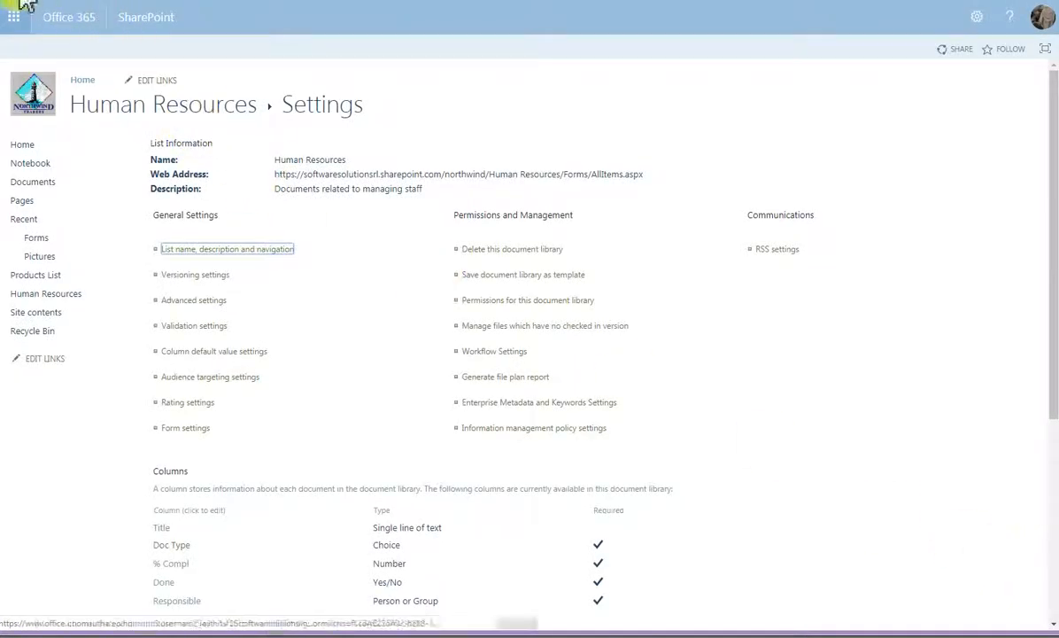
# Step: Return to the Job Descriptions folder in the Human Resources library
pyautogui.click(43, 293)
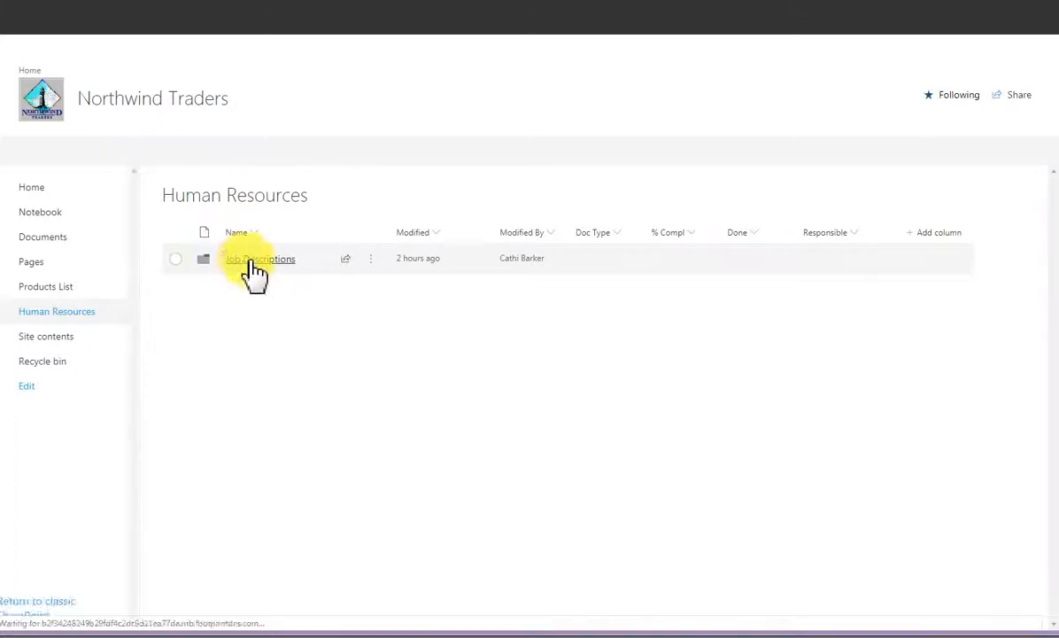
pyautogui.click(253, 261)
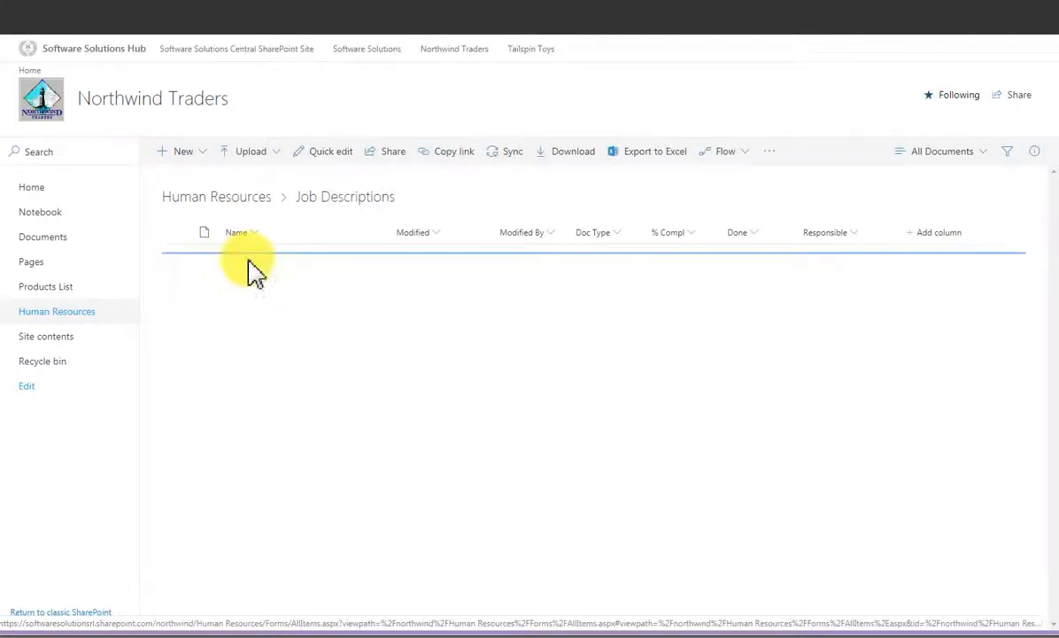